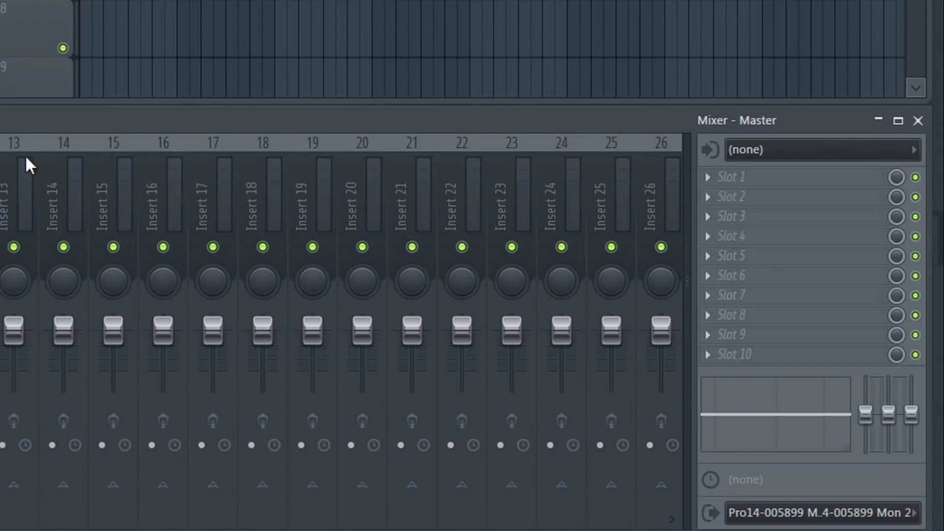
Scroll to the last mixer inserts and enlarge the mixer panel so every control shows
drag(689, 227, 685, 202)
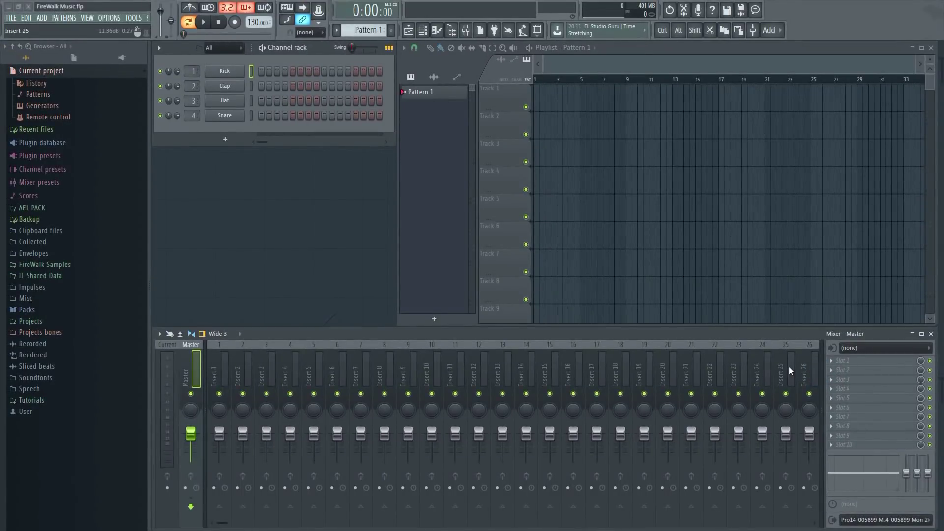
scroll(789, 366, down, 20)
scroll(790, 362, down, 2)
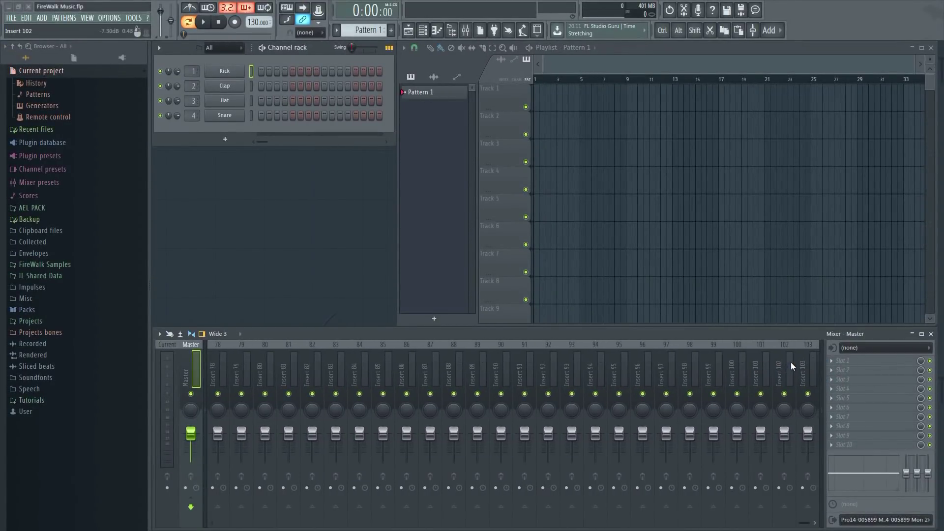
drag(821, 360, 821, 359)
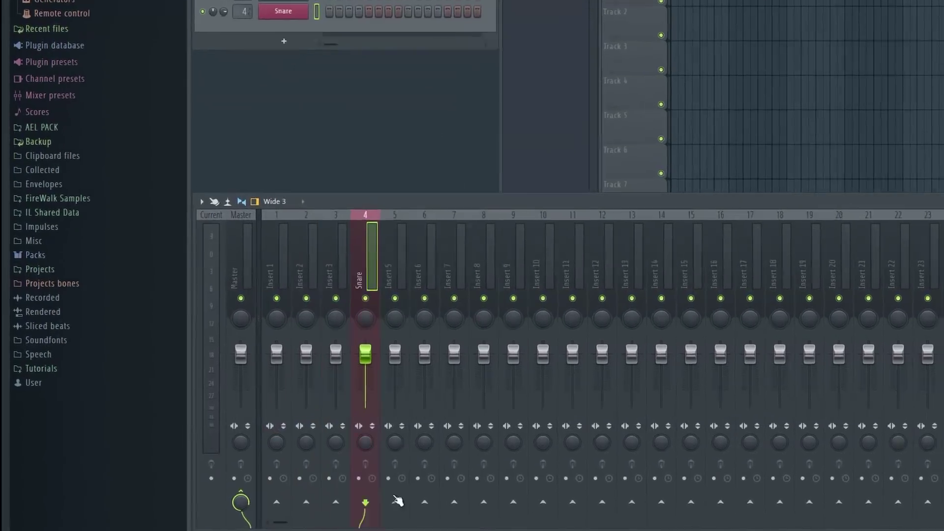
Sidechain the Snare track to Insert 5 and adjust that send's level
right_click(314, 506)
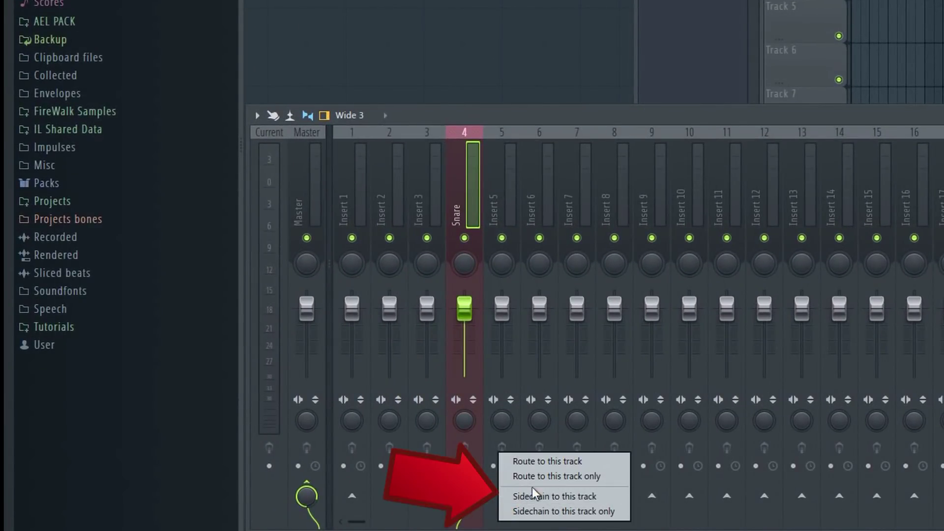
click(596, 497)
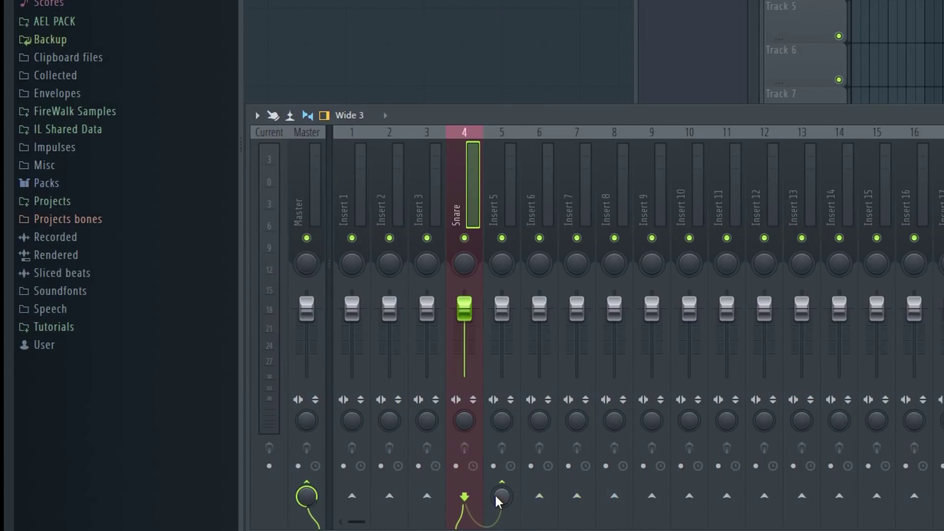
mouse_move(499, 493)
mouse_down()
mouse_move(499, 469)
mouse_move(500, 499)
mouse_up()
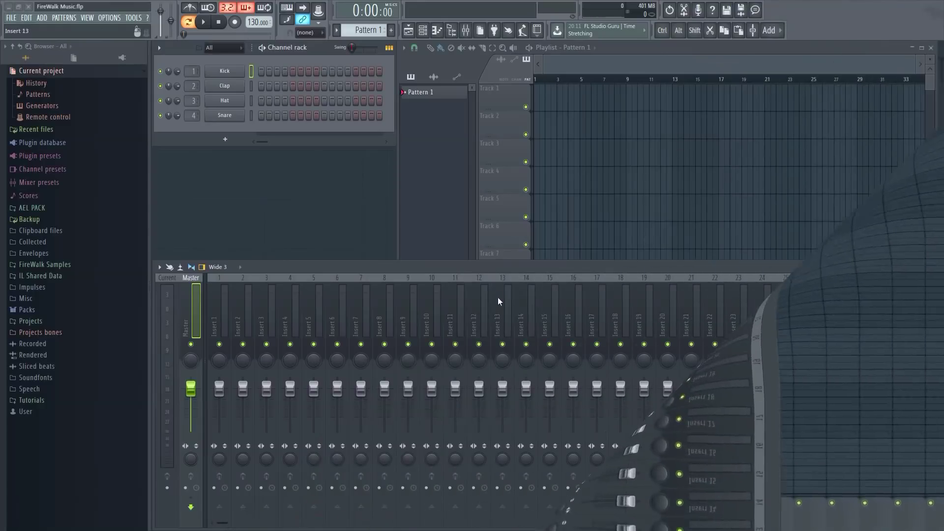
Select Inserts 100–103 together and dock them to the right of the mixer
scroll(705, 308, down, 20)
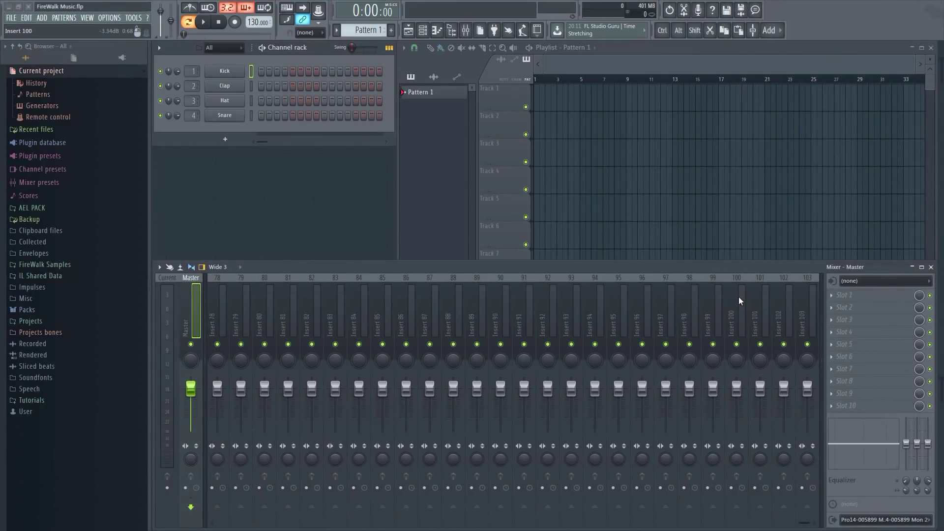
drag(739, 296, 803, 302)
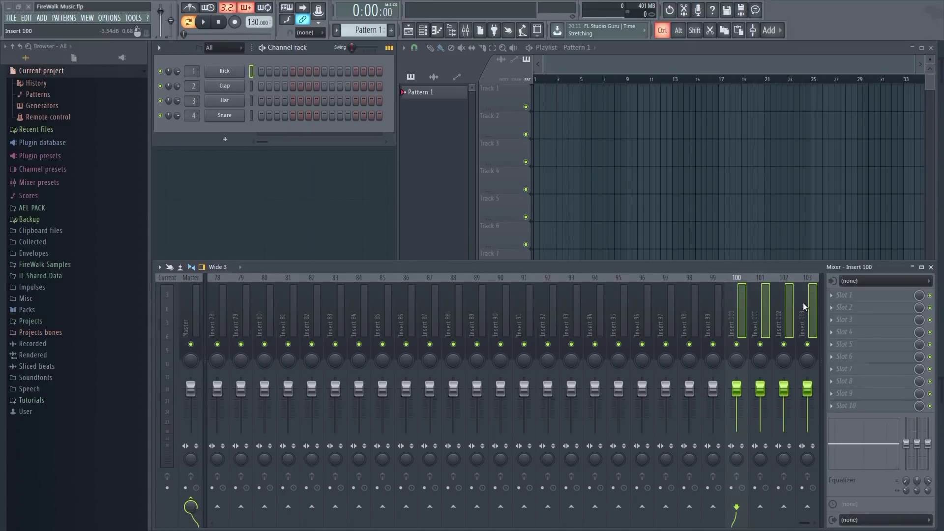
right_click(740, 316)
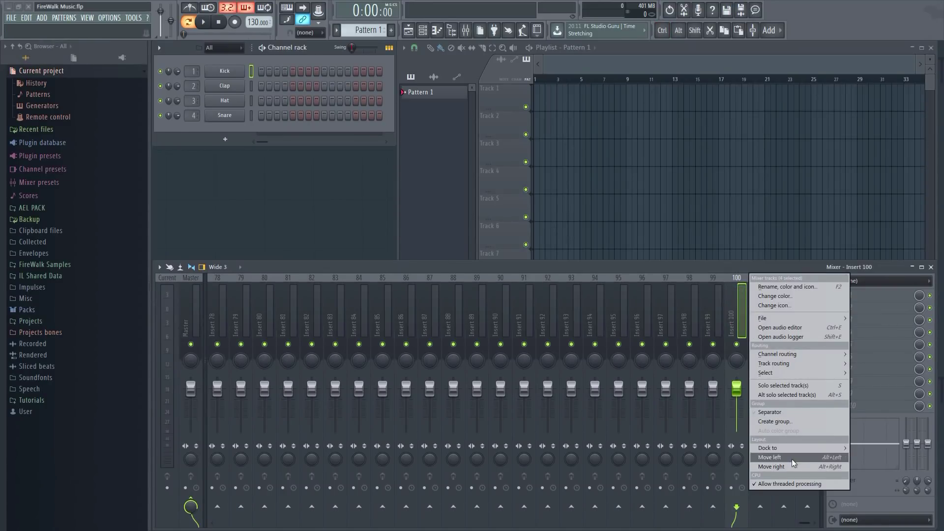
mouse_move(796, 449)
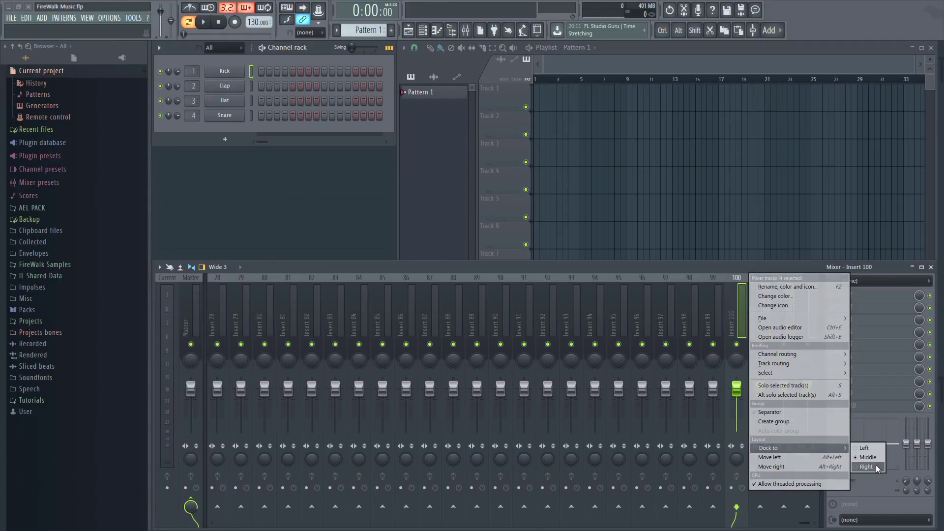
click(875, 465)
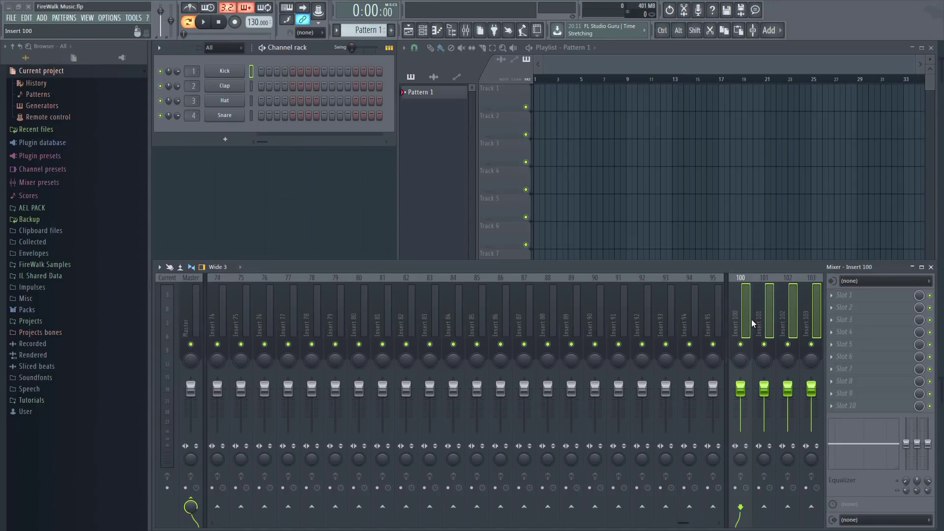
Select every insert from Insert 99 leftward, leaving Inserts 100–103 unselected
click(765, 319)
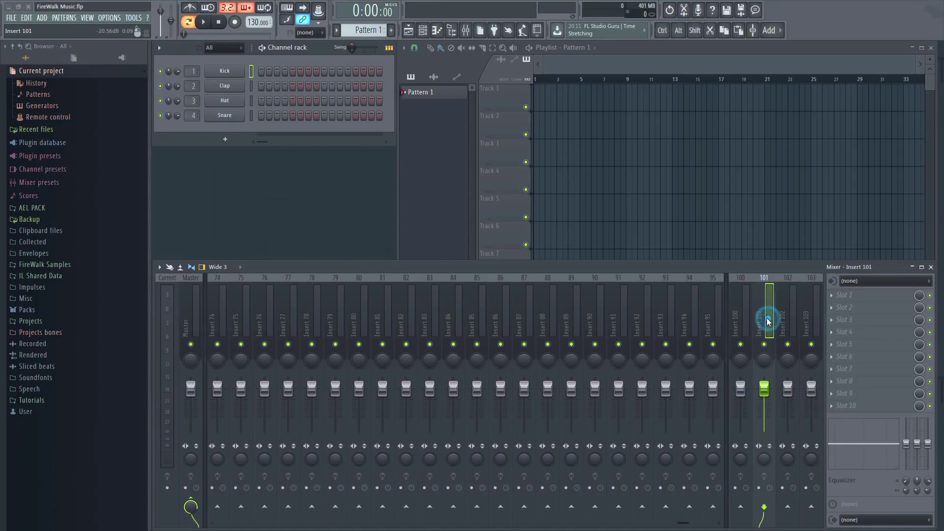
click(750, 321)
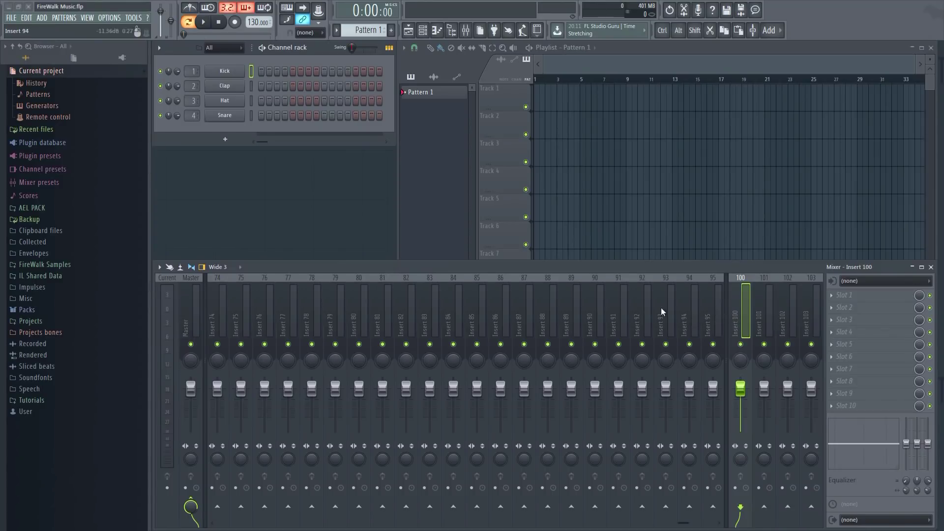
scroll(685, 301, down, 4)
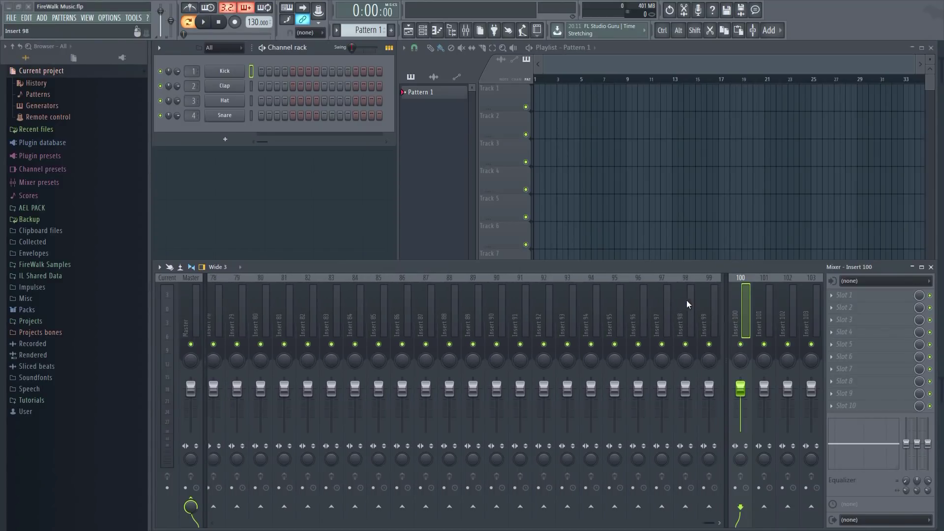
click(714, 296)
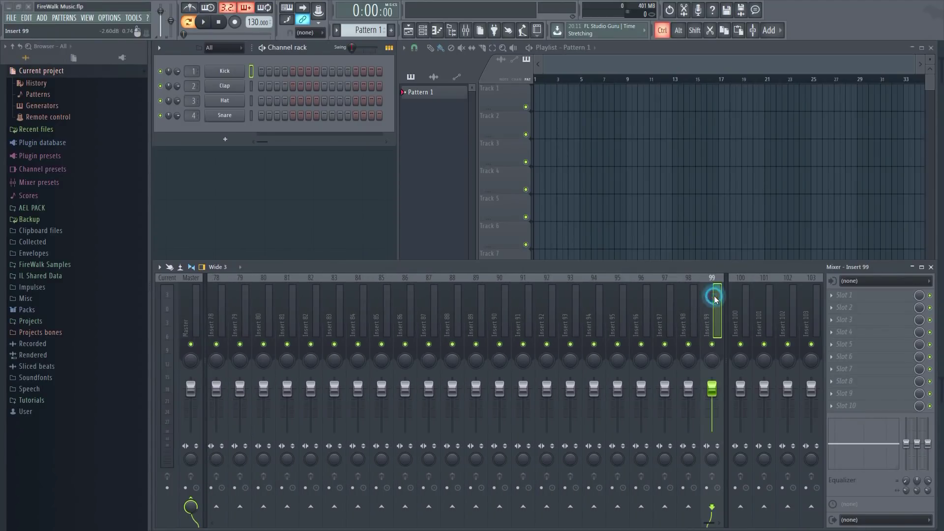
drag(715, 297, 94, 267)
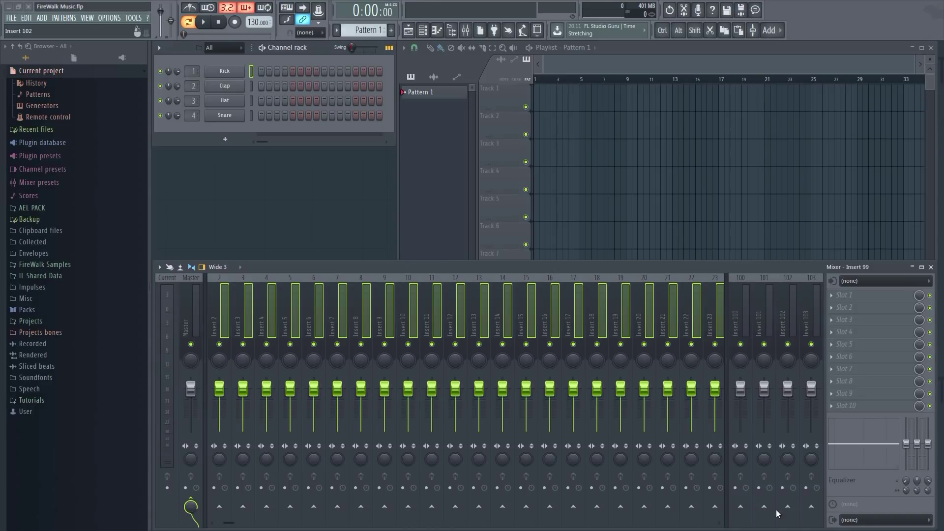
Add sidechain sends from the selected inserts to Inserts 100, 101, 102 and 103
click(741, 507)
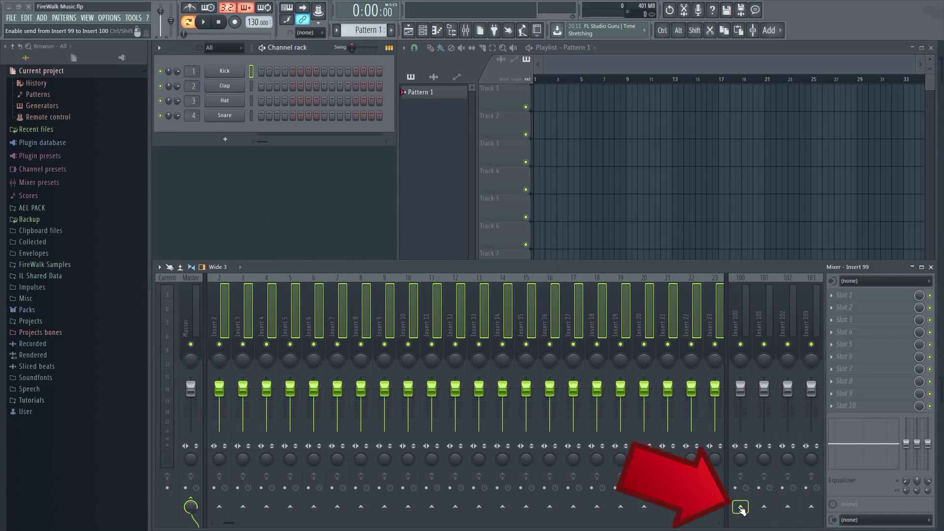
right_click(741, 508)
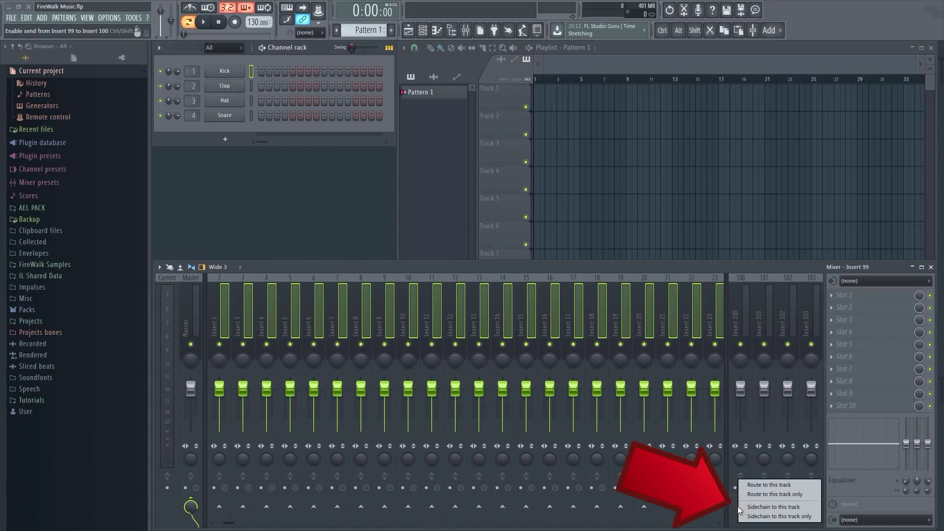
click(778, 508)
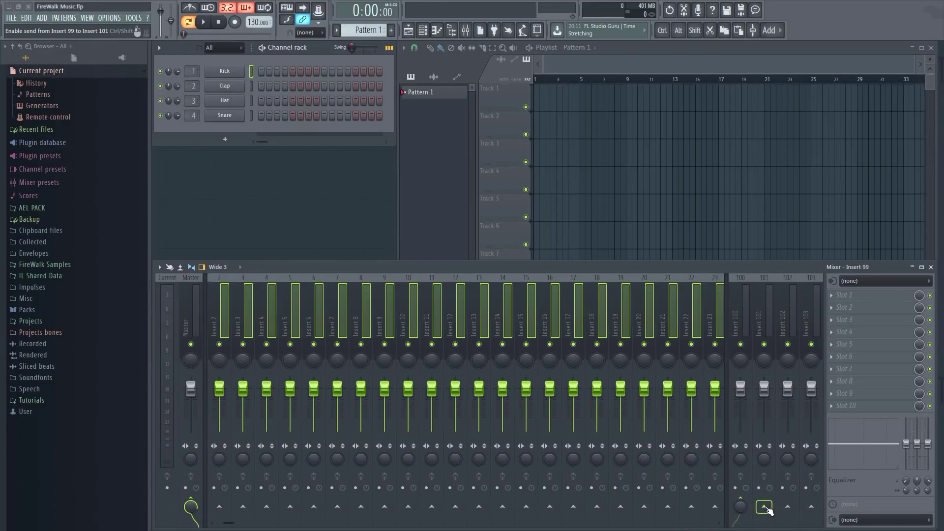
right_click(765, 506)
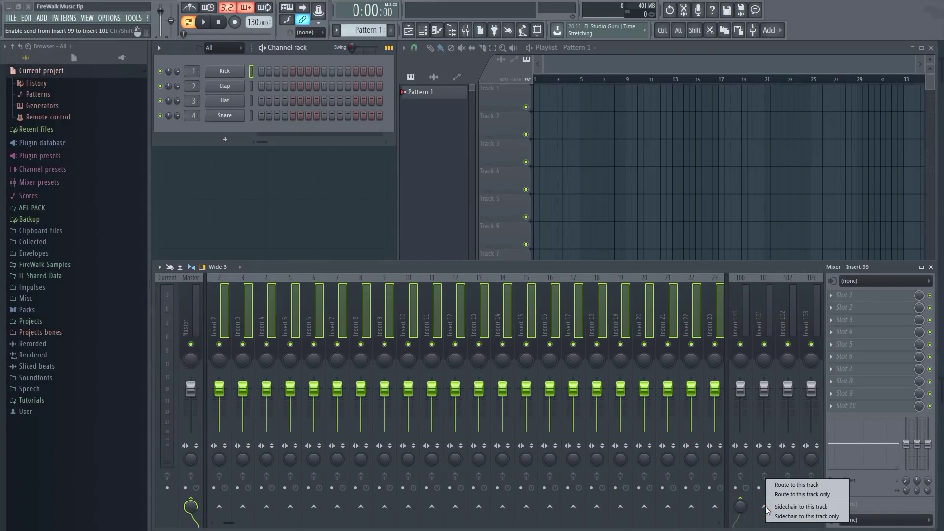
click(806, 506)
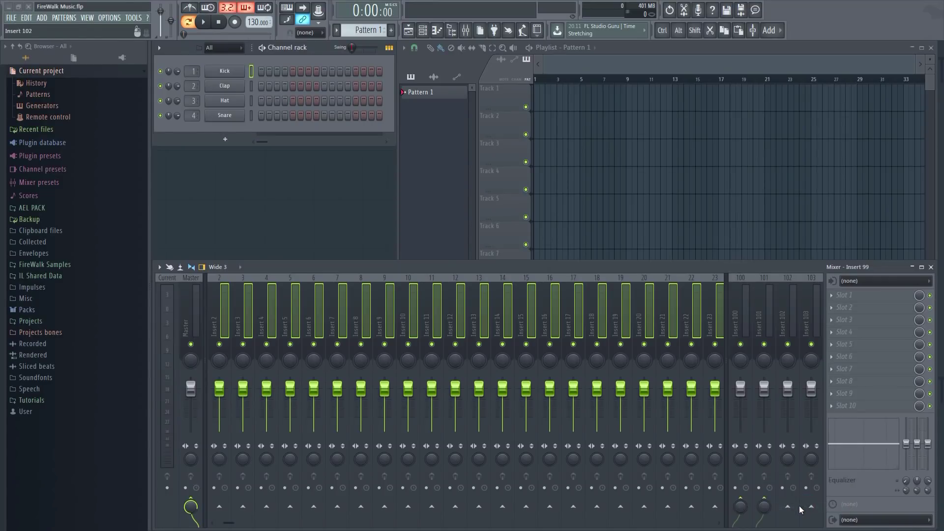
right_click(788, 507)
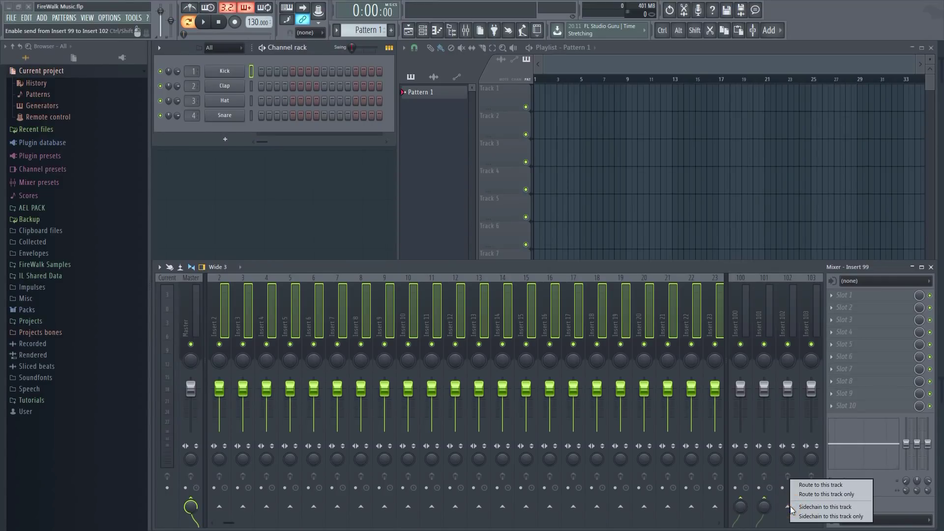
click(815, 507)
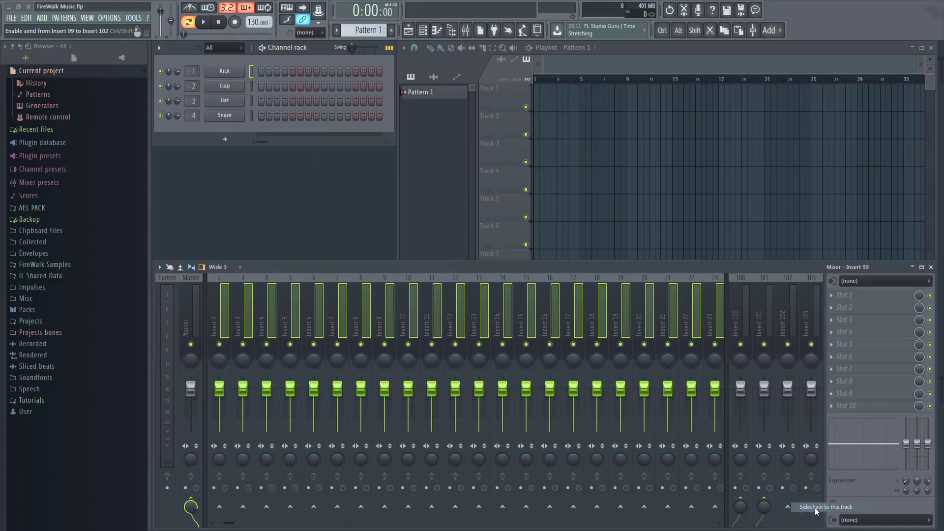
right_click(811, 507)
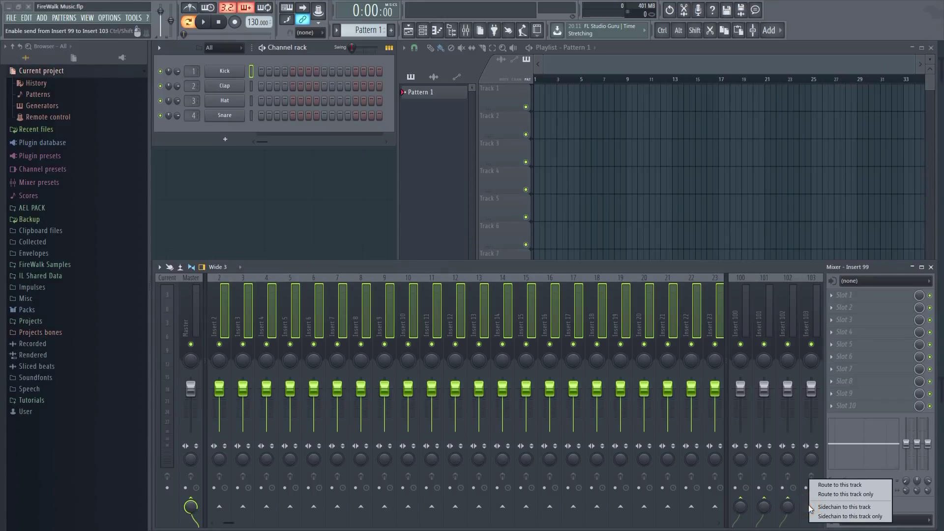
click(837, 507)
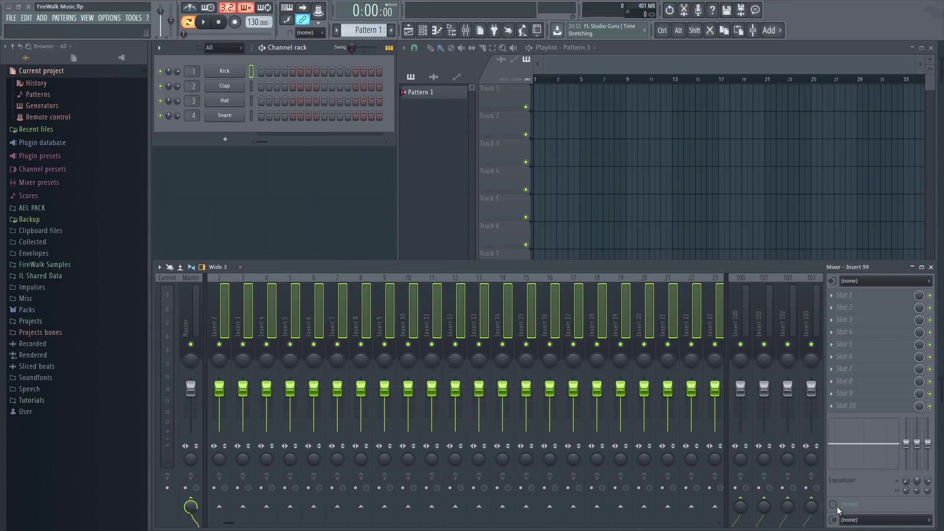
click(690, 298)
Inspect Inserts 100, 17 and 5 individually, adjusting Insert 17's send level to Insert 101
click(741, 315)
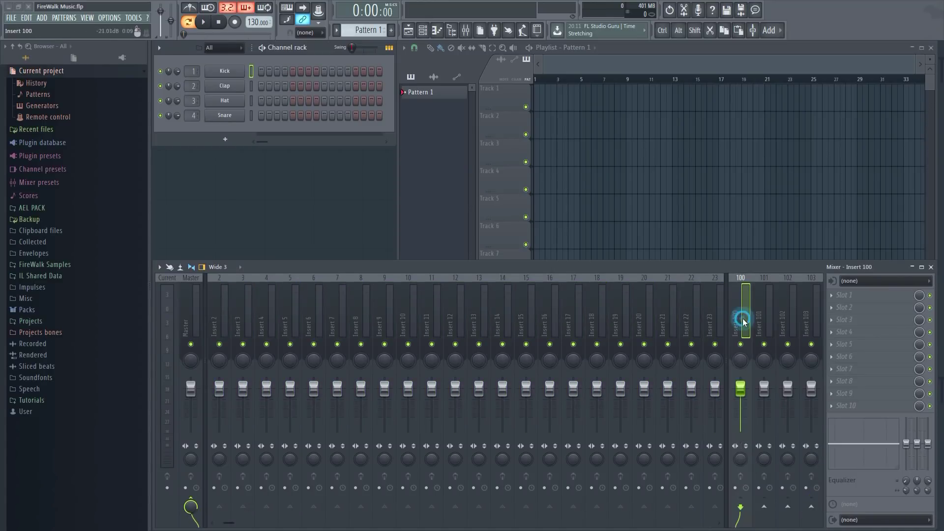
click(580, 314)
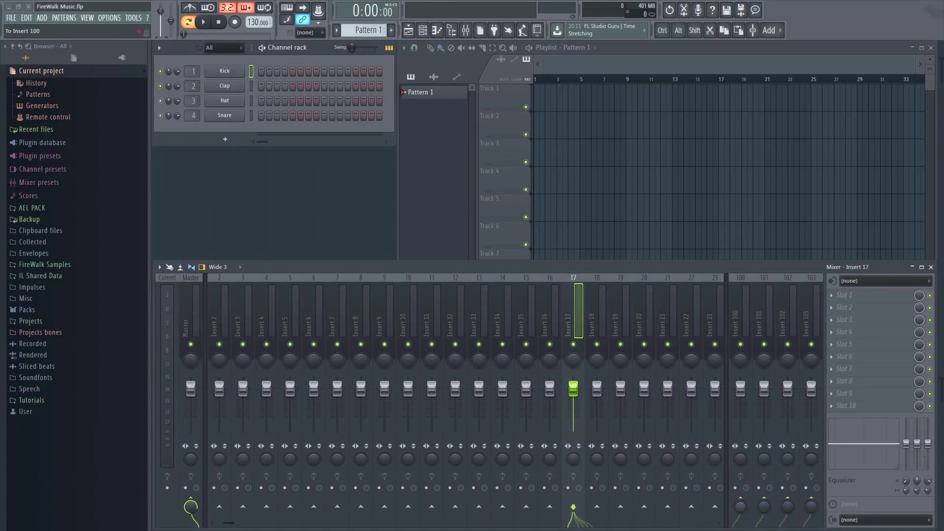
drag(764, 506, 764, 516)
click(290, 315)
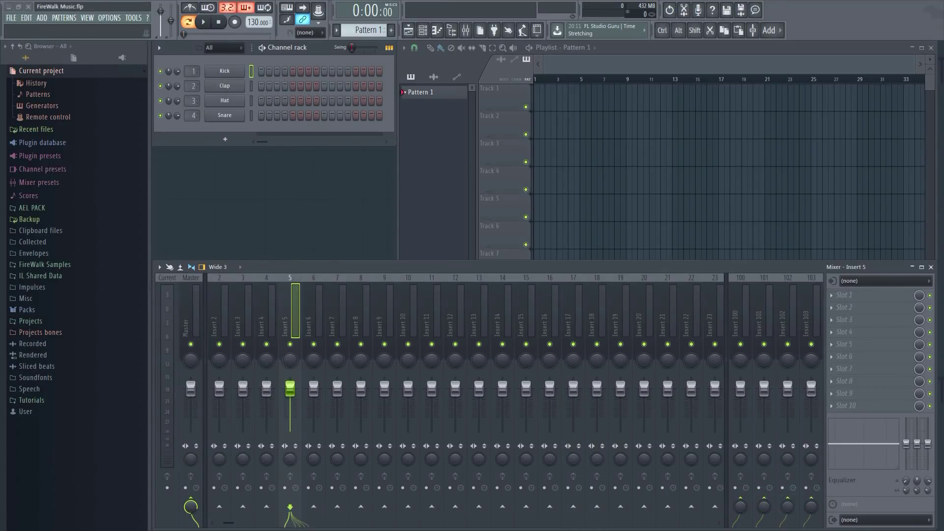
Save the project under the name 'Send tracks'
click(11, 18)
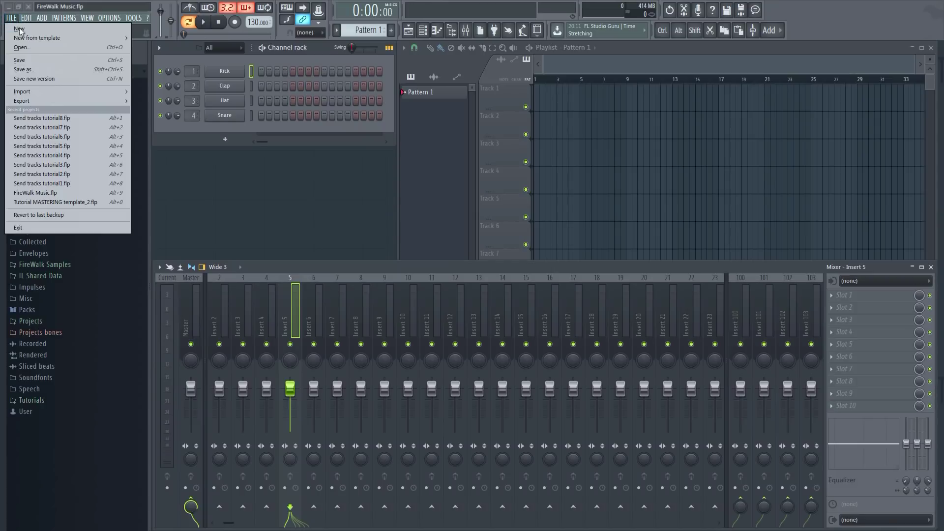
click(53, 70)
text(S)
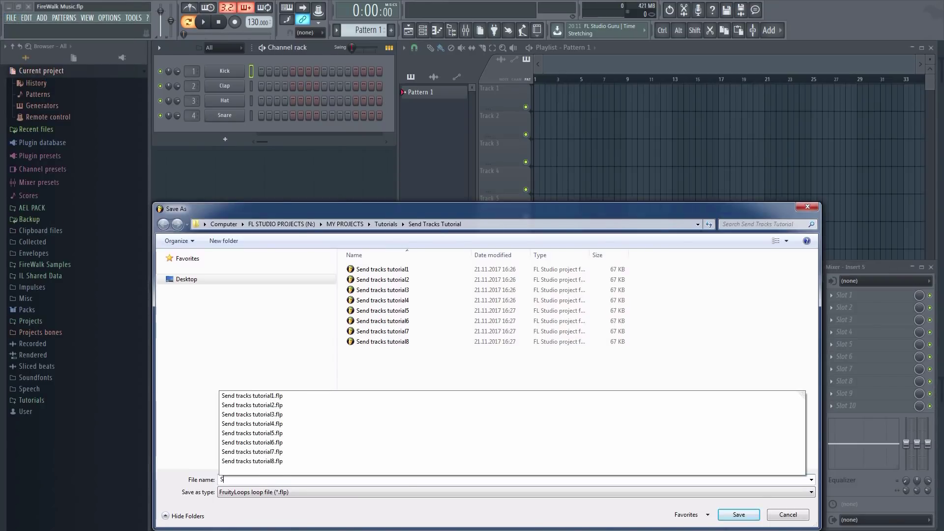
text(end tracks)
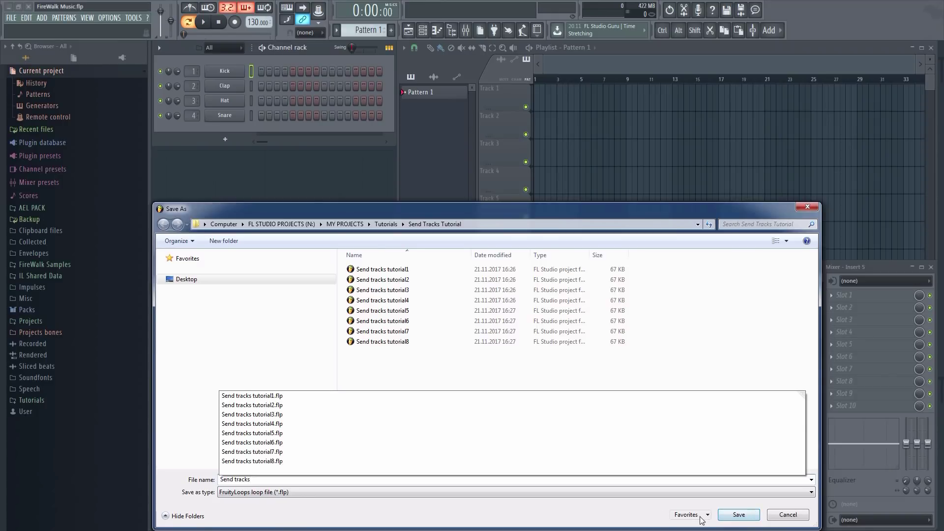
click(737, 515)
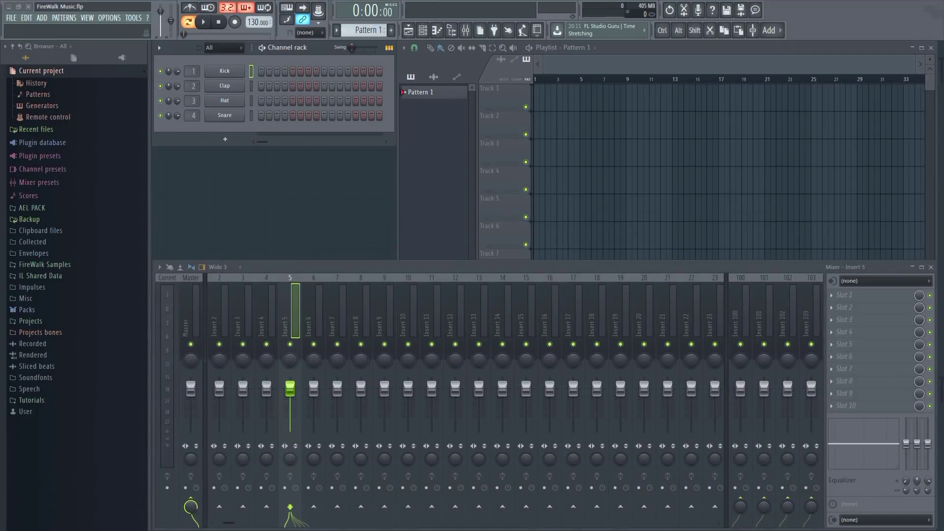
click(14, 18)
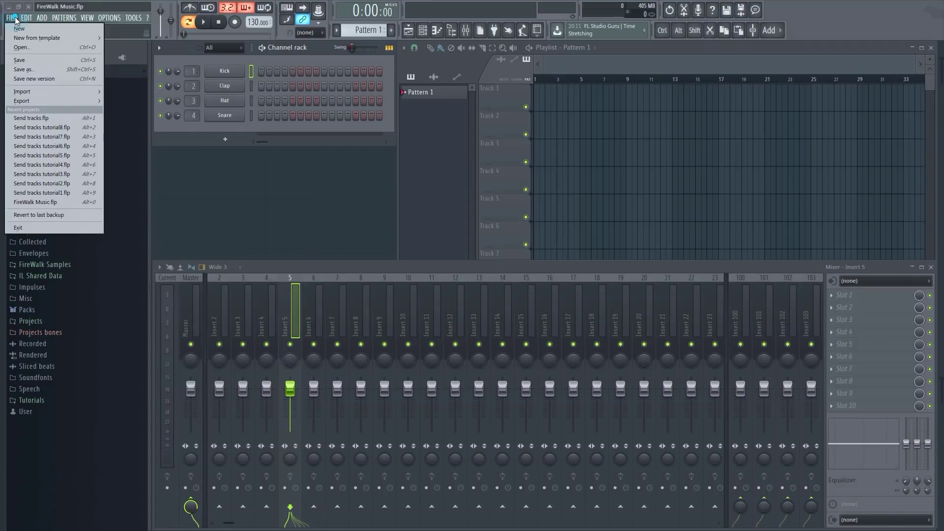
Start a Save As and browse to the Data\Projects\Templates folder
click(34, 67)
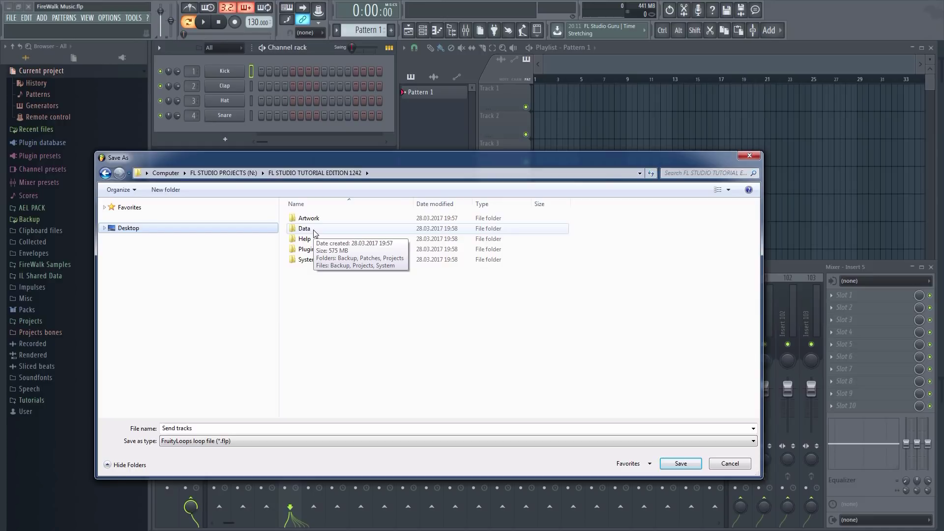
double_click(315, 233)
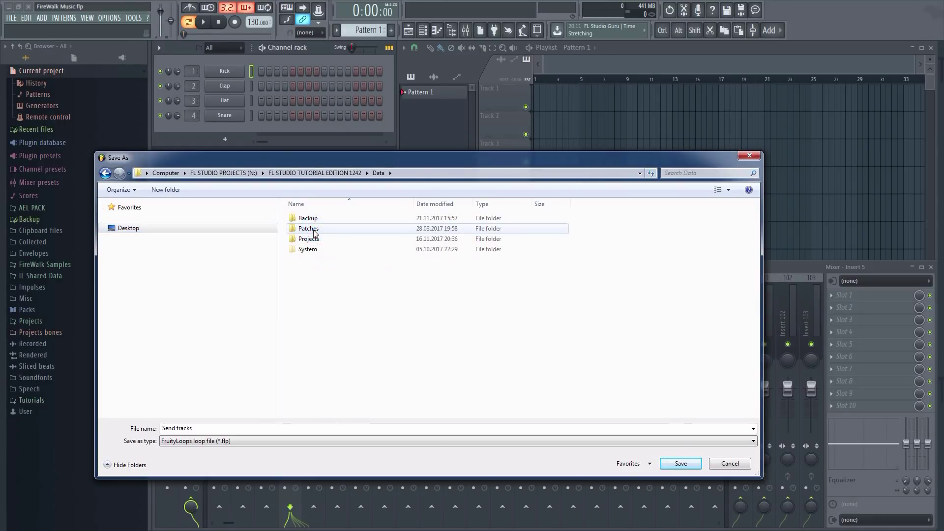
double_click(315, 239)
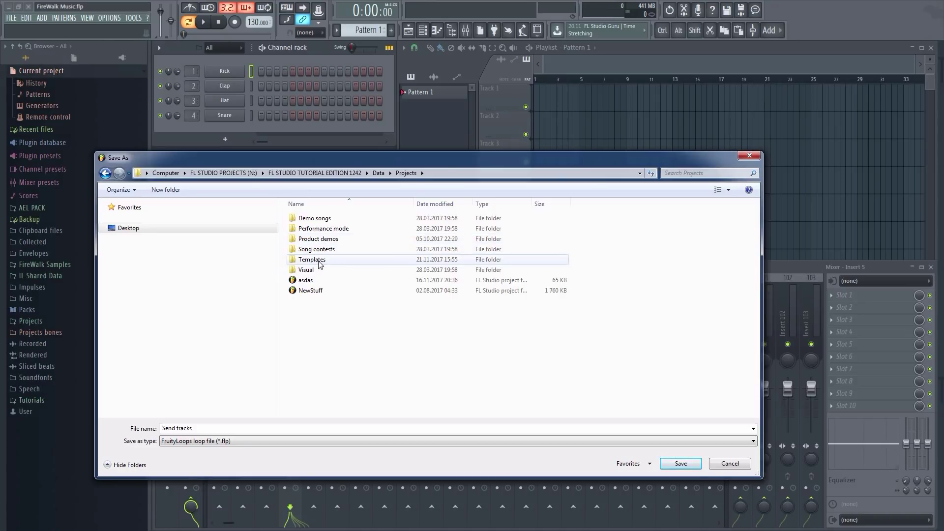
double_click(314, 260)
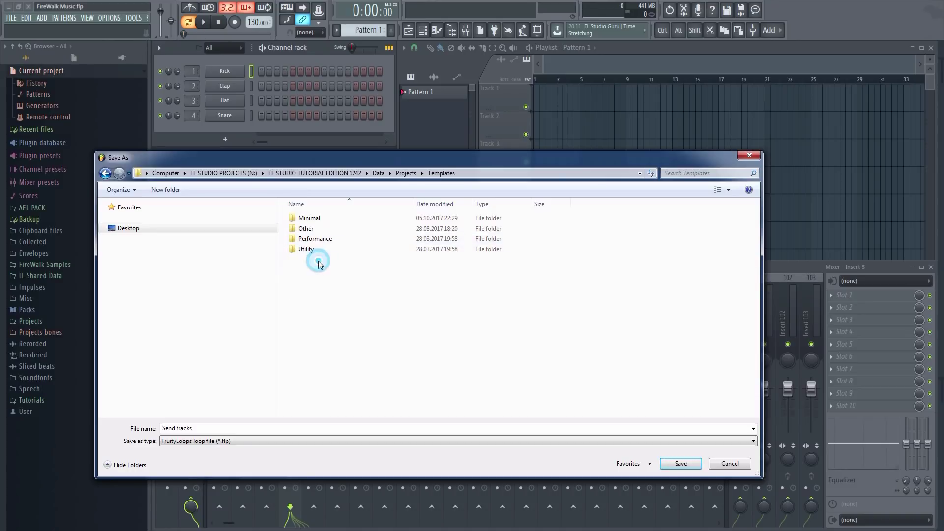
Create a new folder named 'My Templates' inside Templates and open it
right_click(332, 342)
click(376, 458)
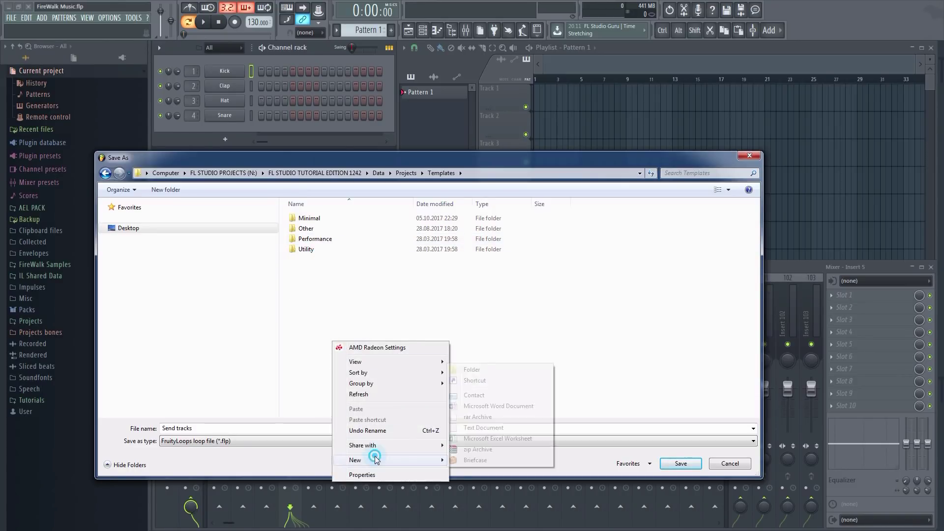
click(481, 372)
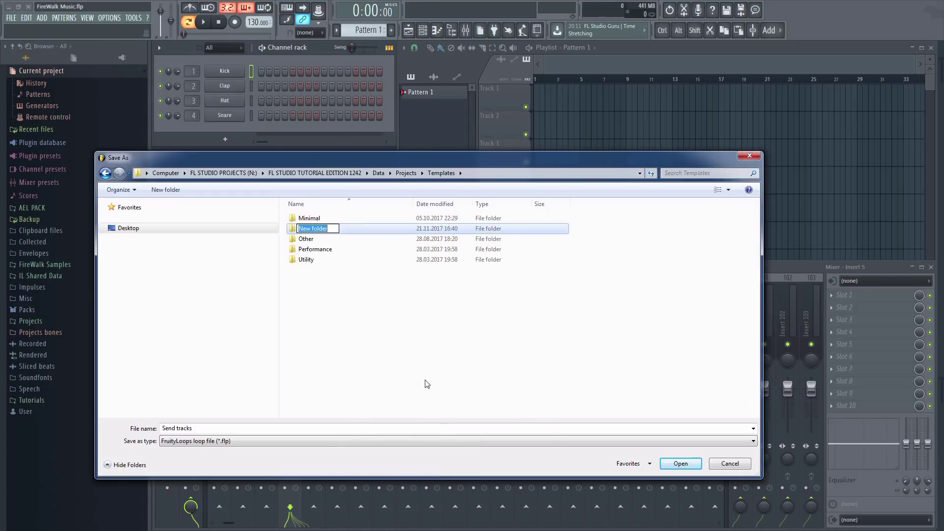
text(My Templates)
key(Return)
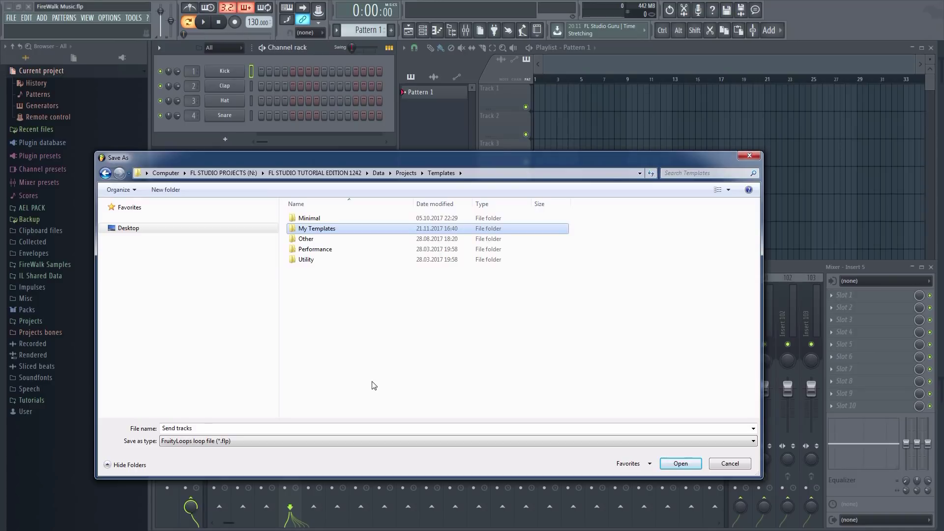
key(Return)
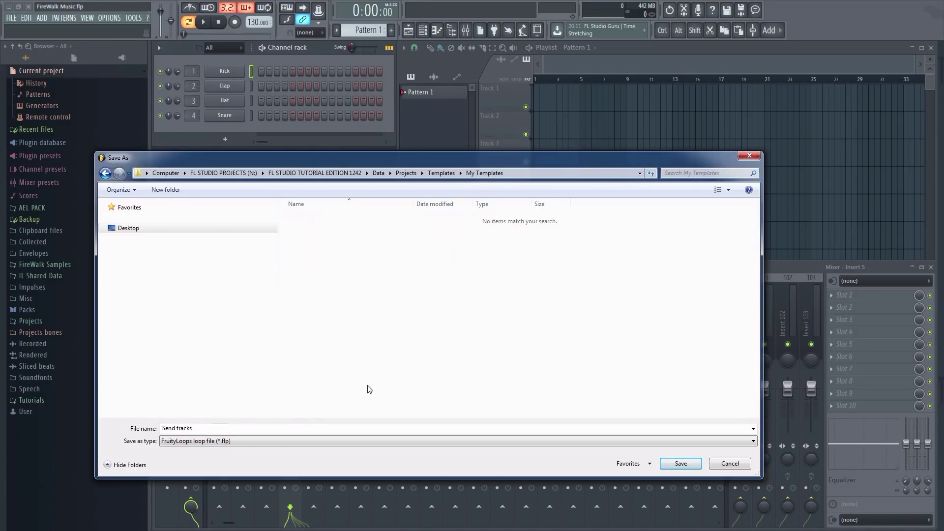
Save the project as Send tracks into the My Templates folder
double_click(282, 428)
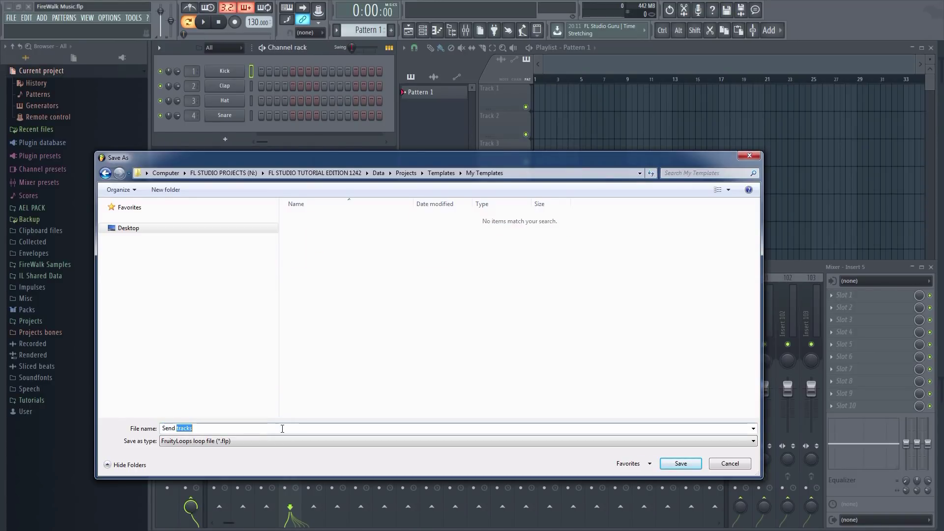
click(282, 428)
click(683, 465)
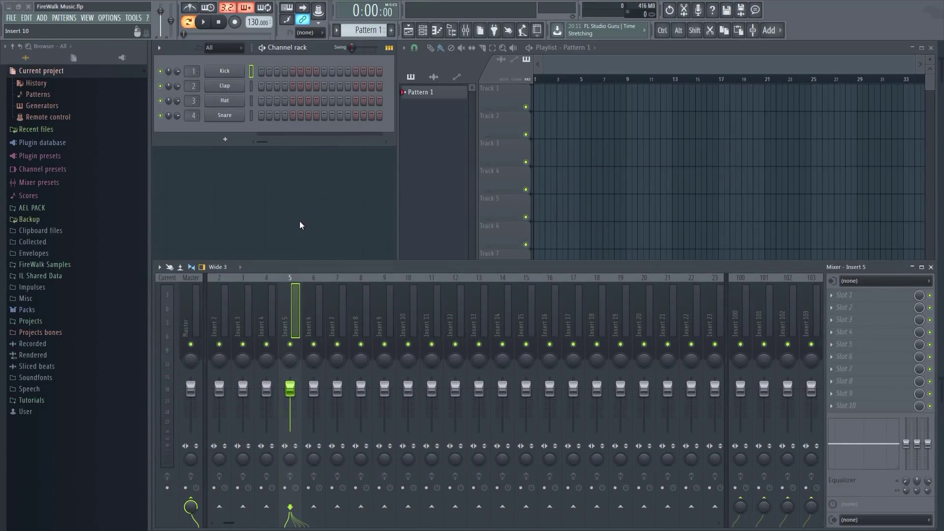
Exit FL Studio and relaunch it from the FL Studio 12 desktop shortcut
click(11, 17)
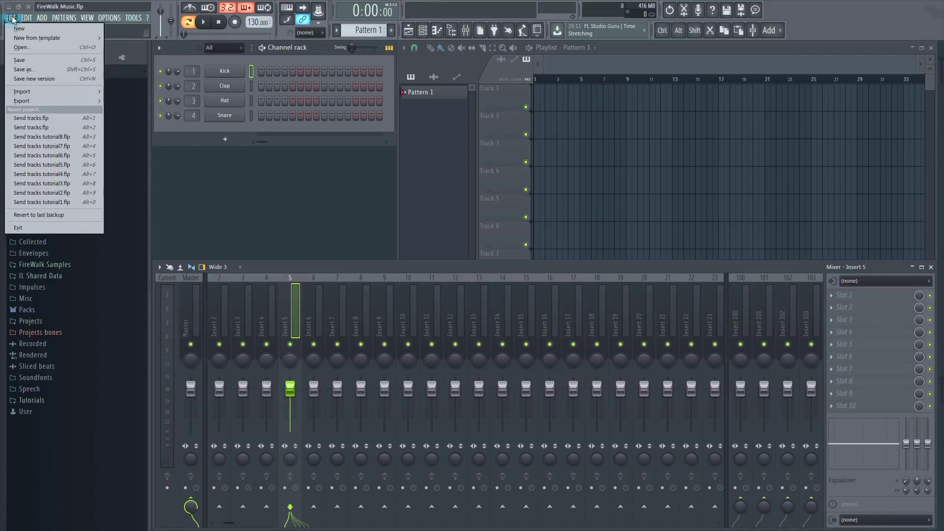
click(61, 226)
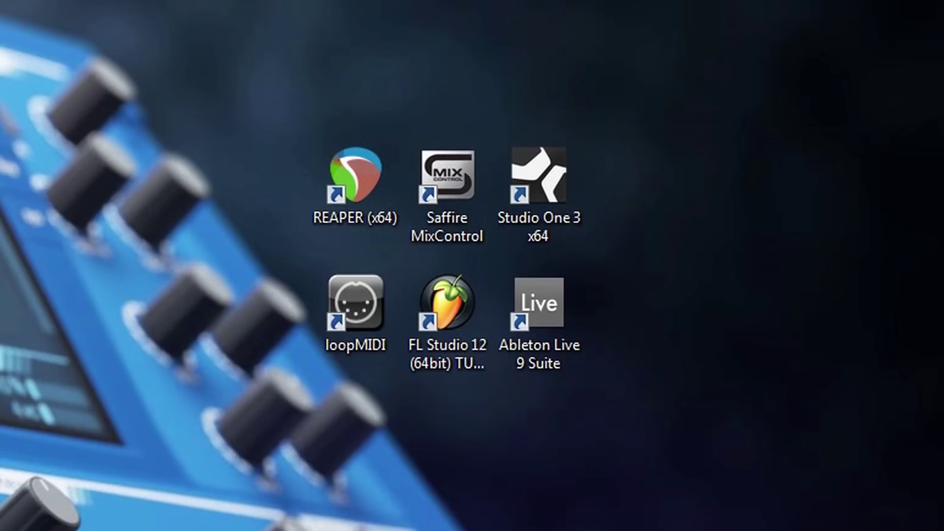
double_click(453, 302)
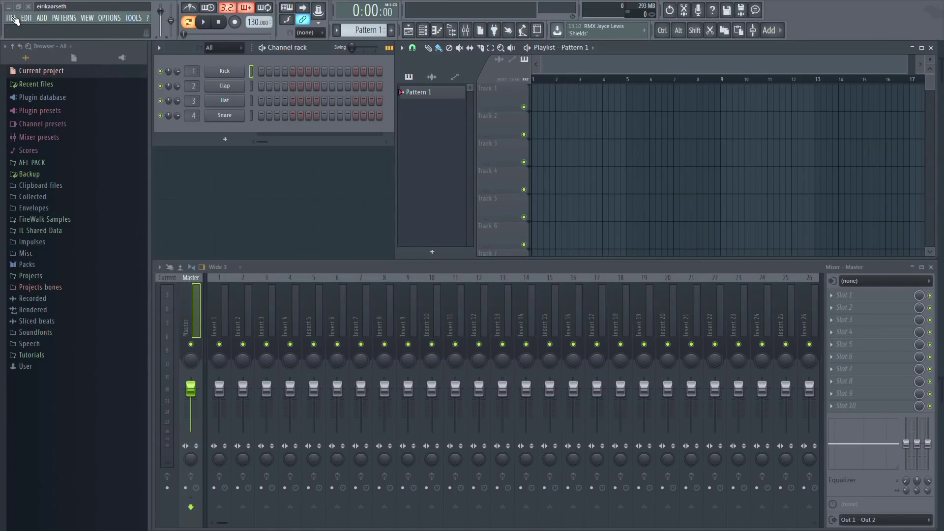
click(12, 18)
Create a new project from the Send tracks template and check docked Inserts 100–103
mouse_move(64, 38)
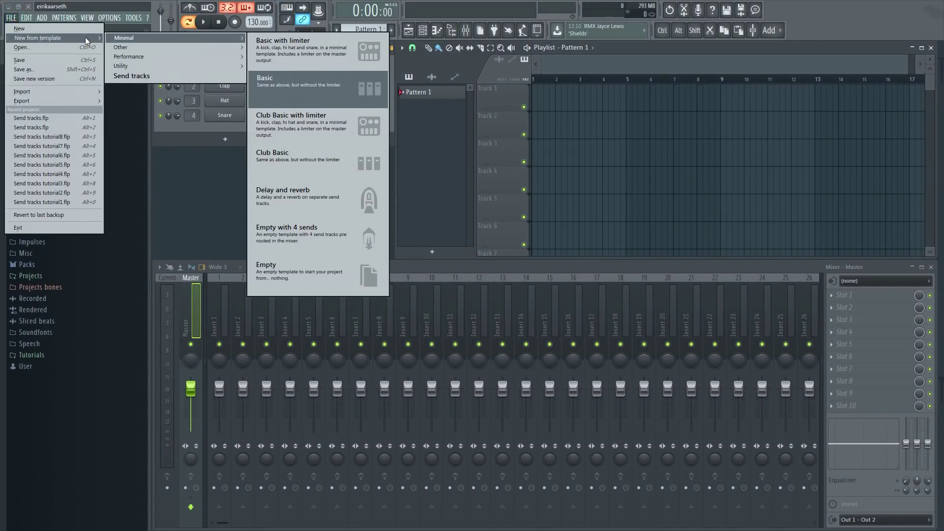
click(175, 76)
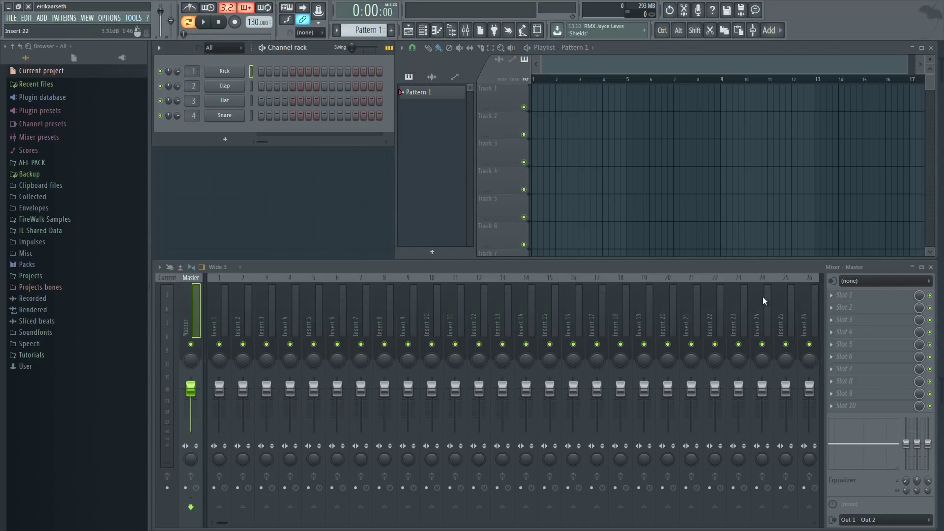
click(822, 302)
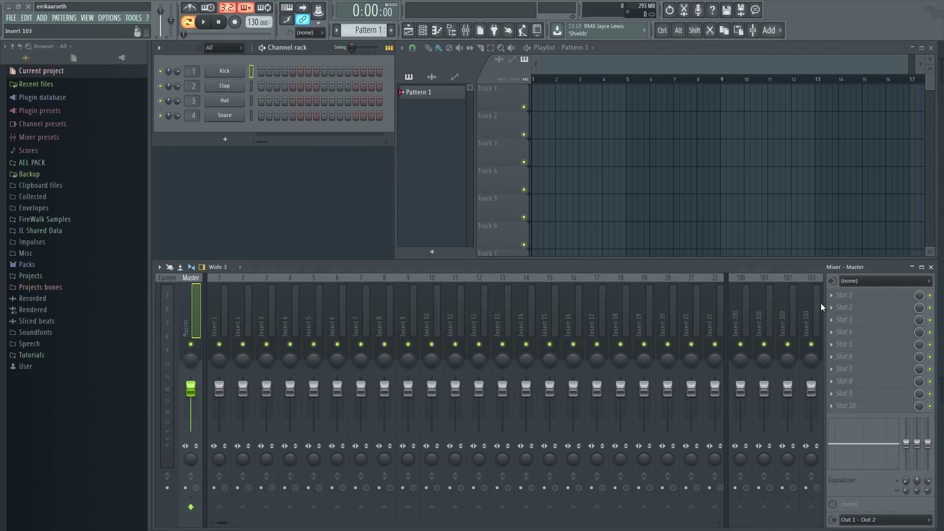
click(823, 308)
click(11, 17)
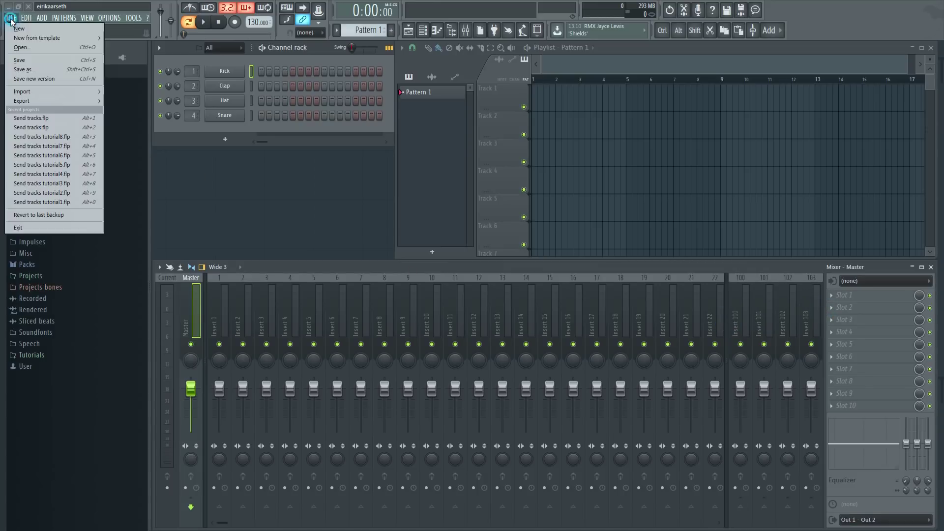
Quit and relaunch FL Studio, then check that Insert 21 routes to send inserts 100–103
click(63, 228)
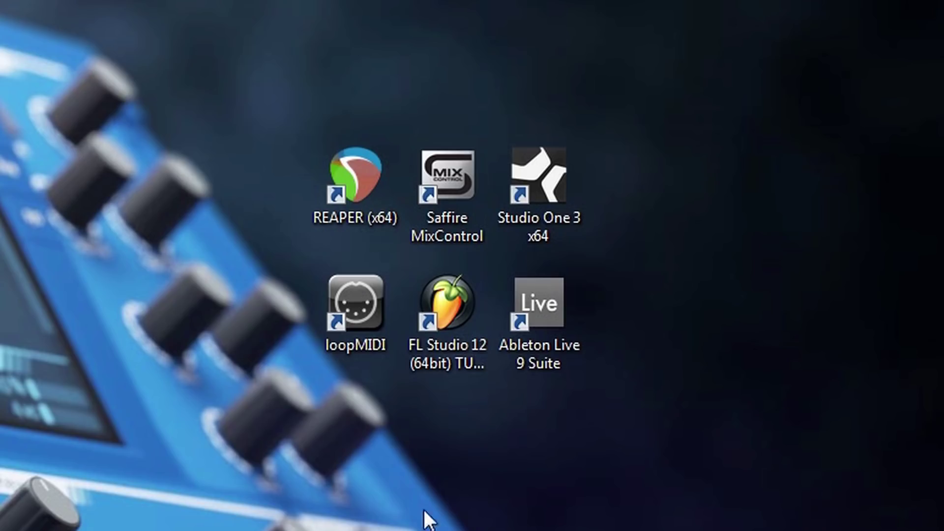
click(450, 303)
double_click(453, 302)
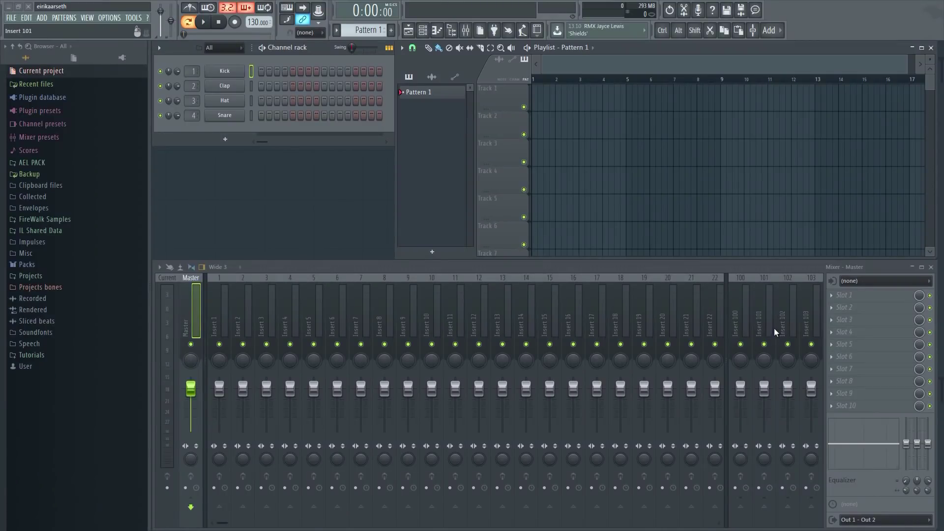
click(763, 329)
click(686, 326)
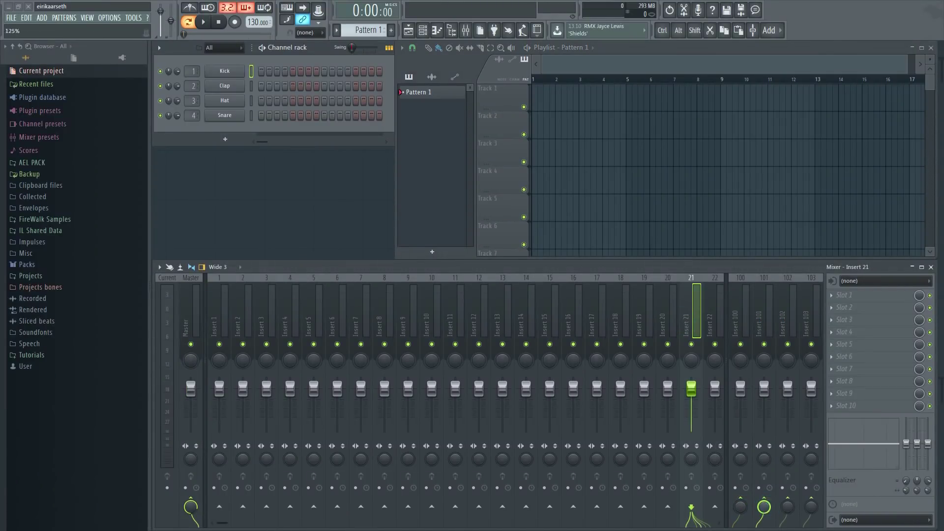
click(570, 325)
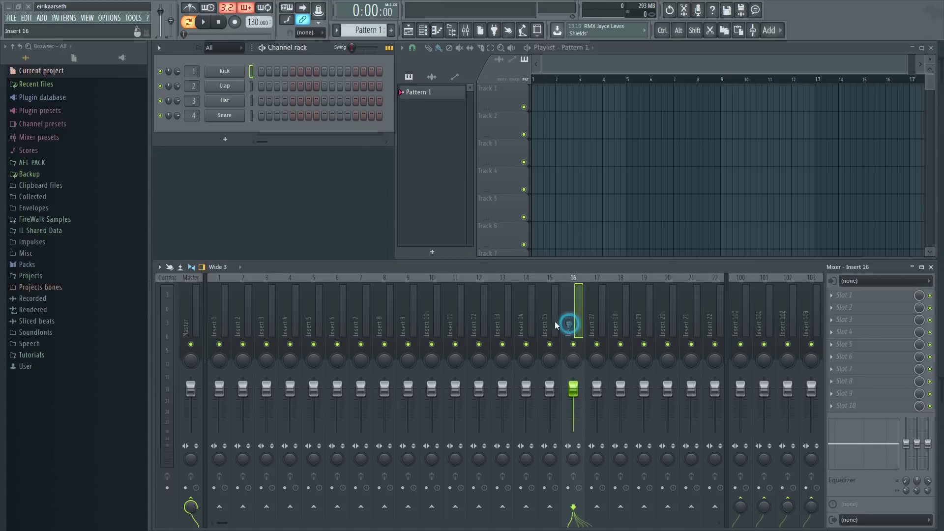
click(494, 319)
click(383, 320)
click(738, 504)
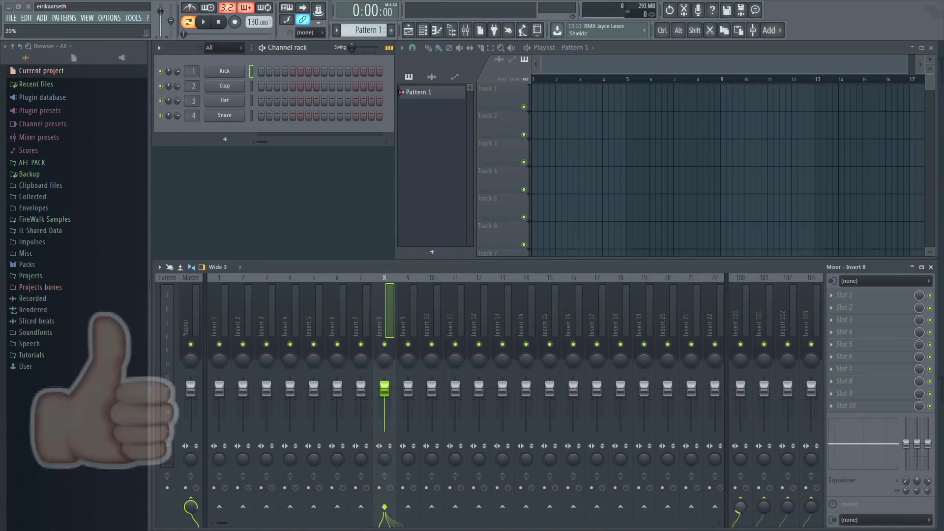
click(229, 313)
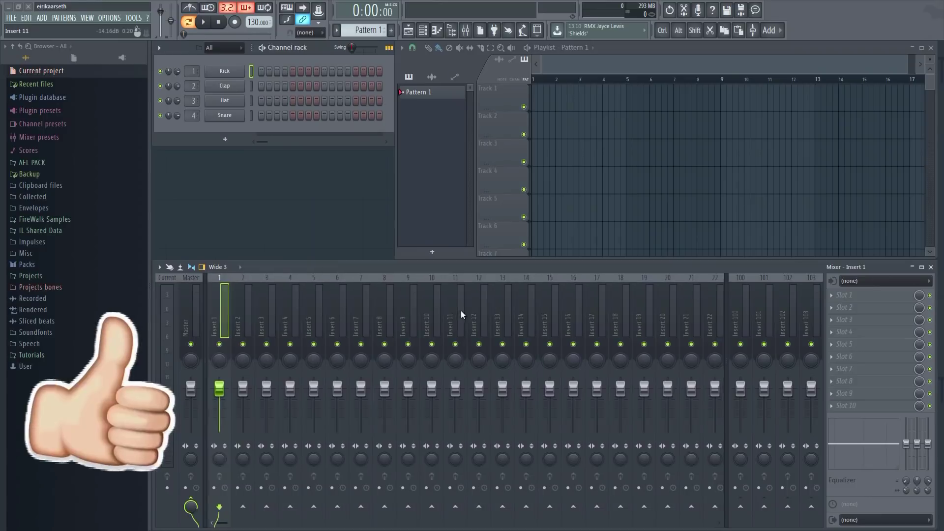
scroll(467, 307, down, 10)
scroll(541, 300, down, 2)
click(571, 310)
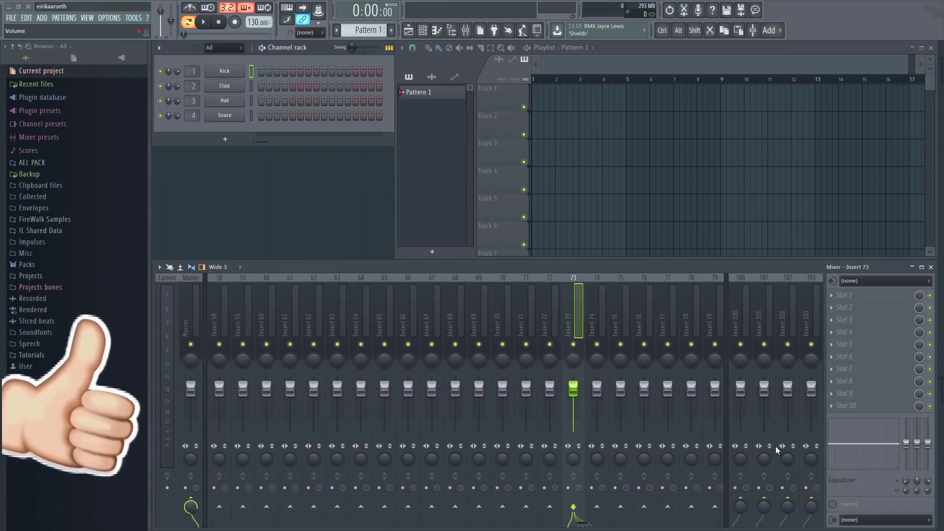